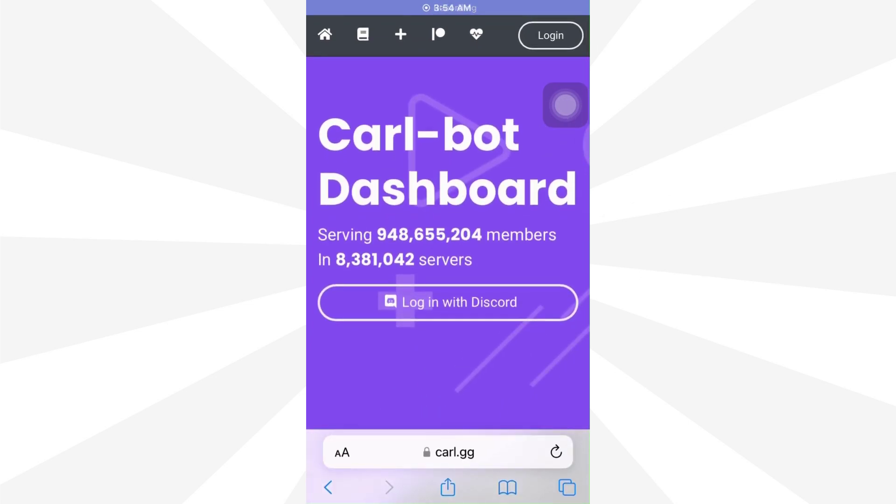
# Start logging in to the carl.gg dashboard with a Discord account.
pyautogui.click(448, 302)
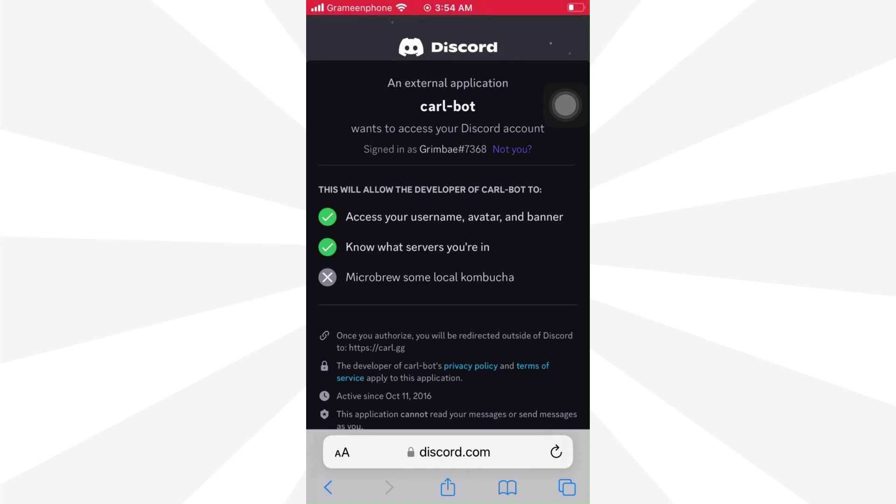
# Authorize carl-bot's account access and choose Grim Server as the server to add it to.
pyautogui.scroll(-3, 448, 234)
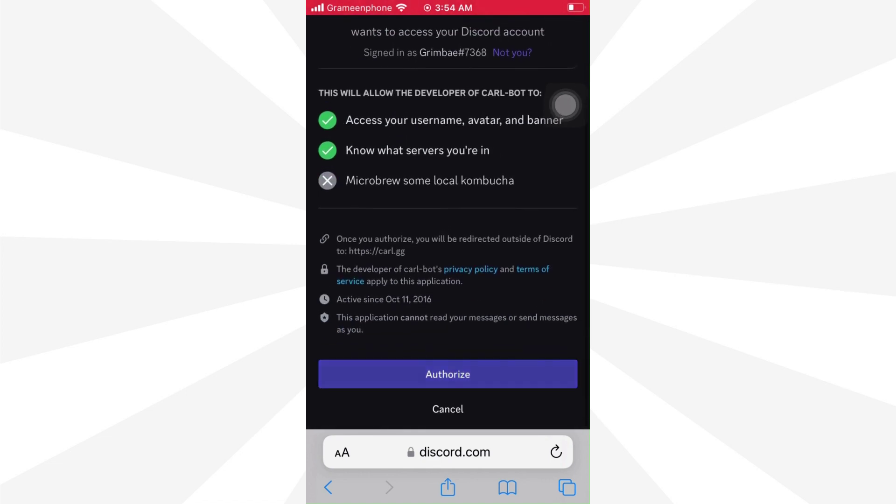
pyautogui.click(449, 374)
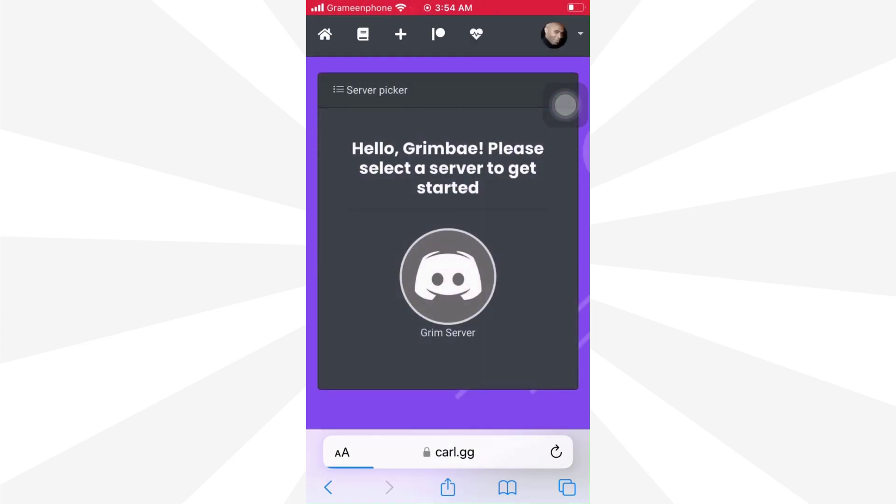
pyautogui.scroll(-1, 448, 256)
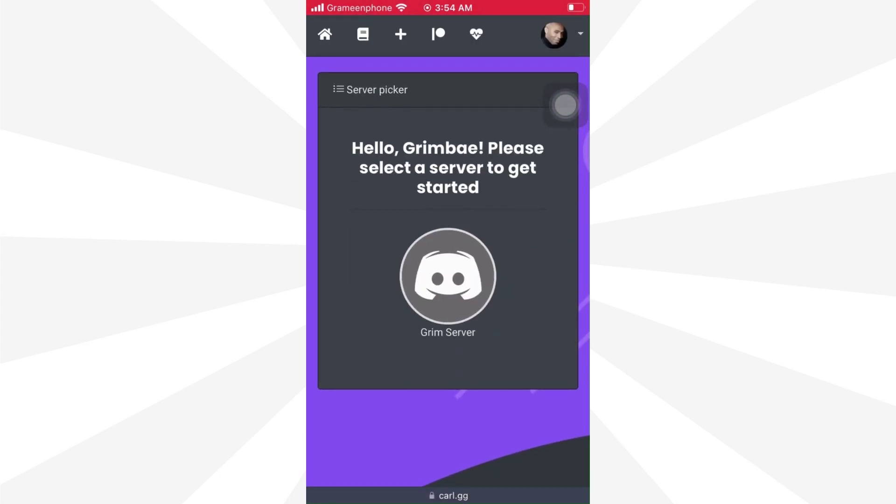
pyautogui.click(448, 276)
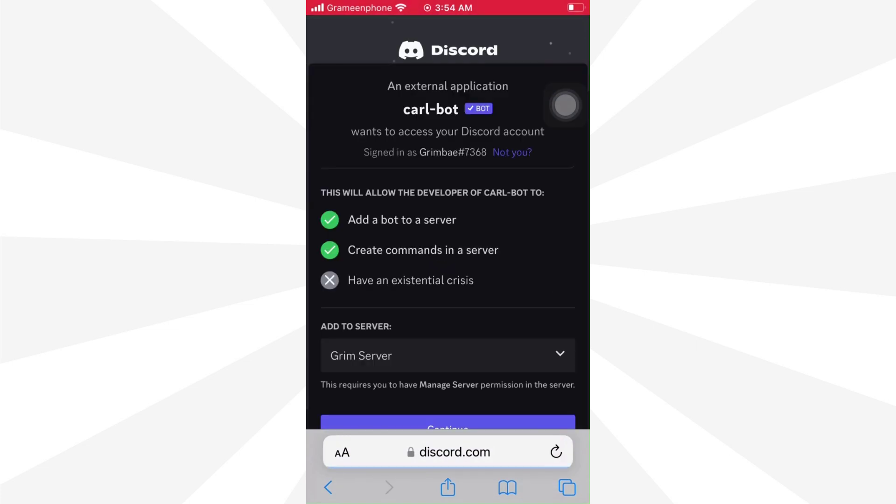
pyautogui.scroll(-2, 448, 257)
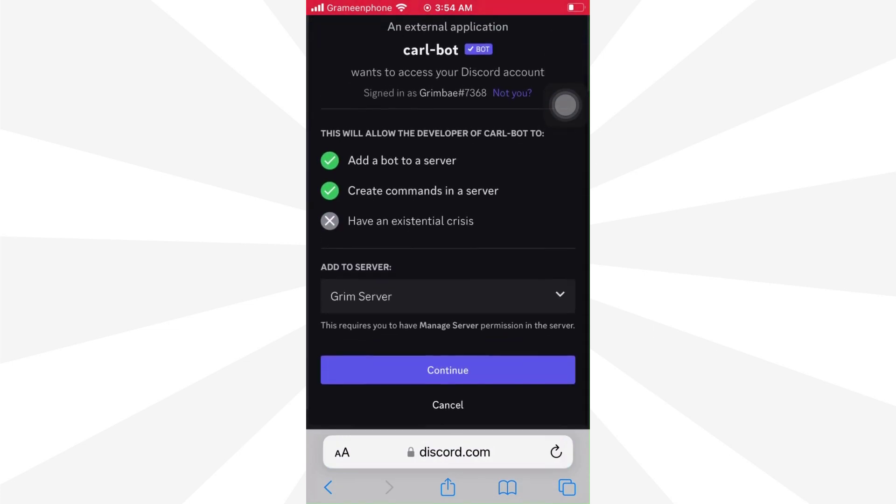
pyautogui.click(448, 371)
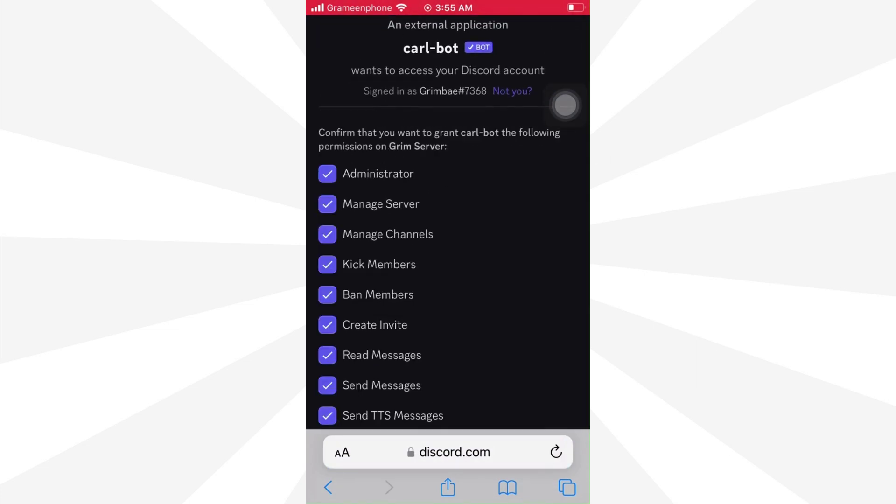
pyautogui.scroll(-10, 449, 222)
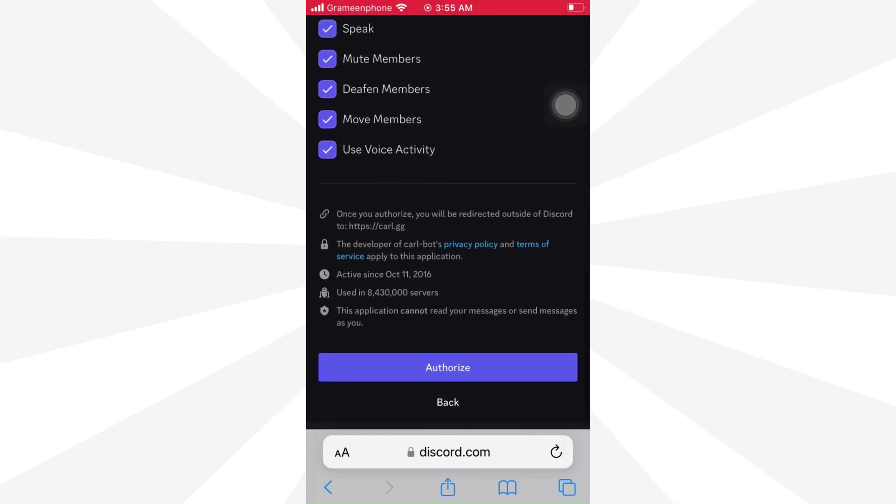
# Grant carl-bot its Grim Server permissions, skip the welcome page, and go to Reaction roles.
pyautogui.click(448, 367)
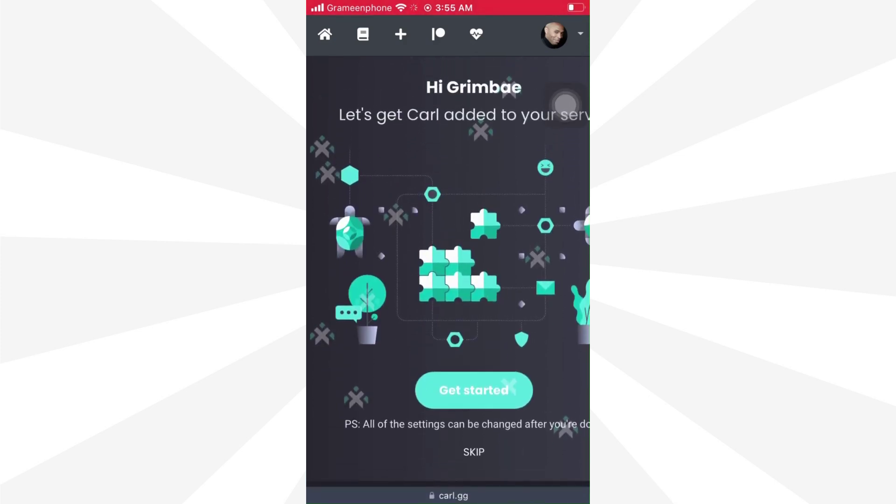
pyautogui.click(474, 452)
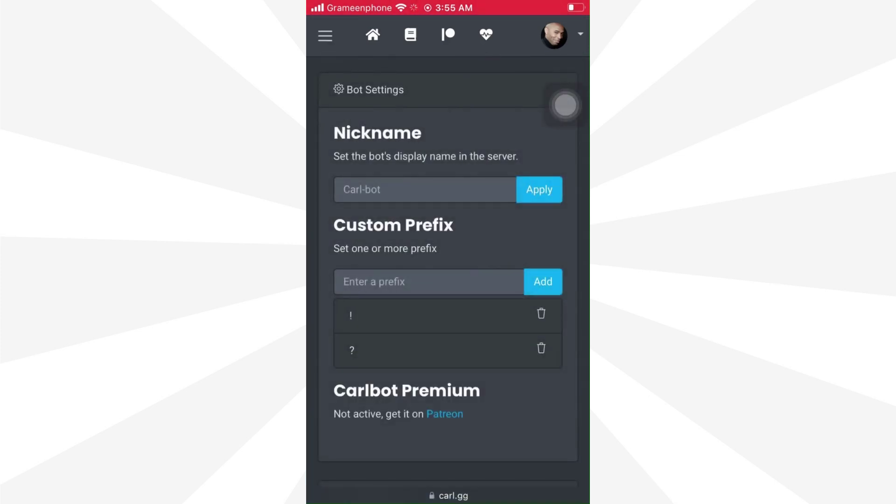
pyautogui.click(325, 36)
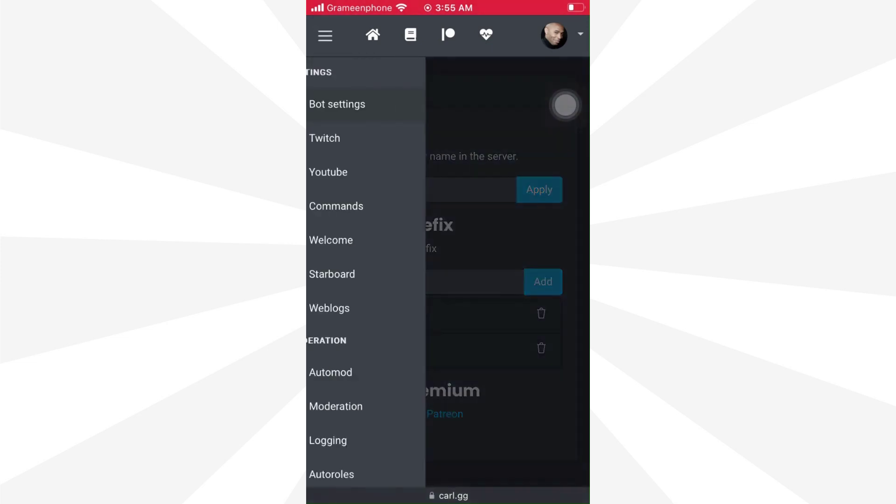
pyautogui.scroll(-5, 382, 271)
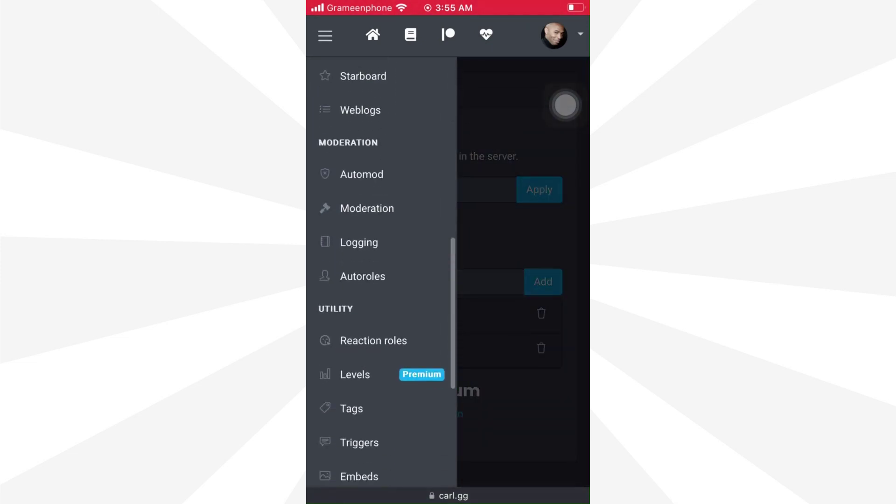
pyautogui.click(374, 288)
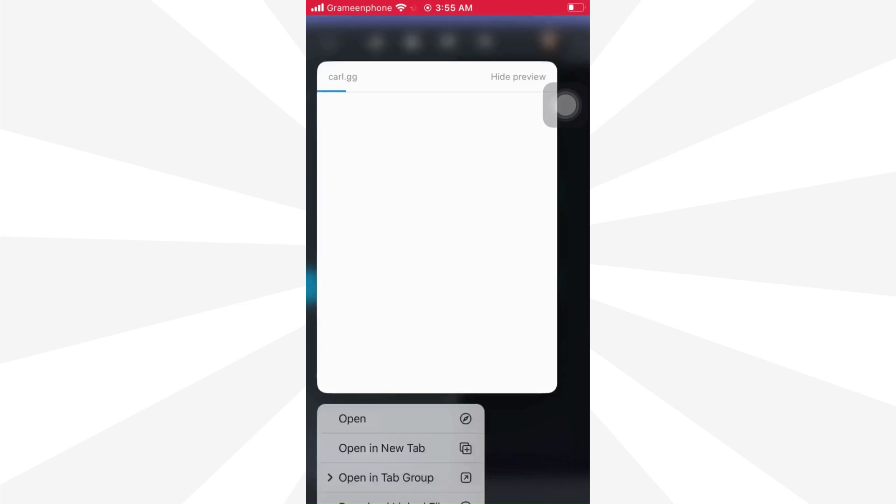
pyautogui.click(355, 417)
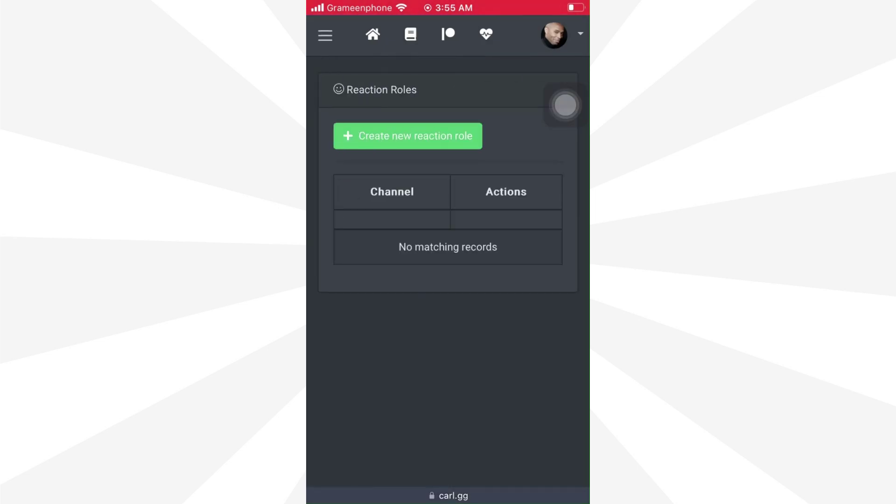
# Create a new Post embed reaction role targeting the #general channel.
pyautogui.click(408, 136)
pyautogui.scroll(-1, 448, 250)
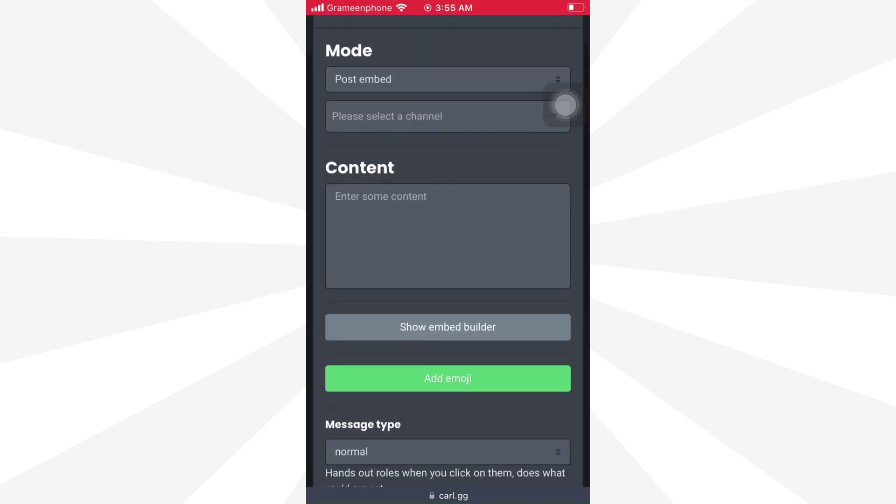
pyautogui.moveTo(565, 103); pyautogui.dragTo(567, 50)
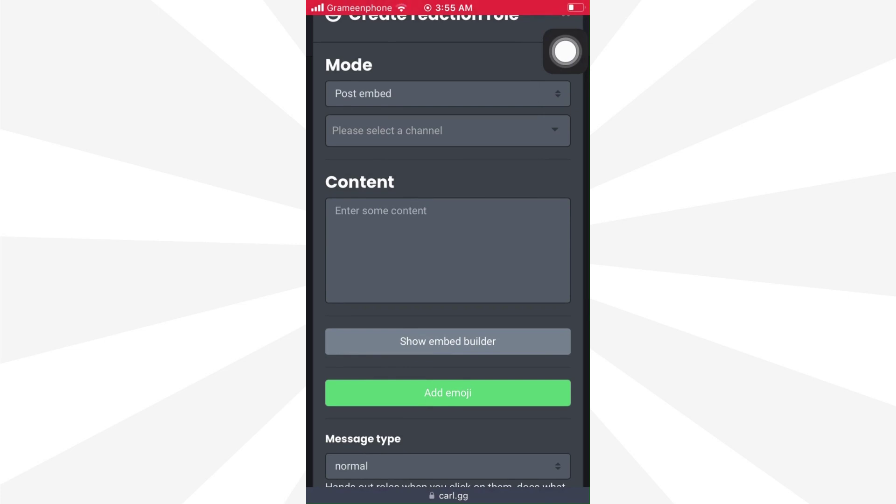
pyautogui.scroll(-1, 448, 252)
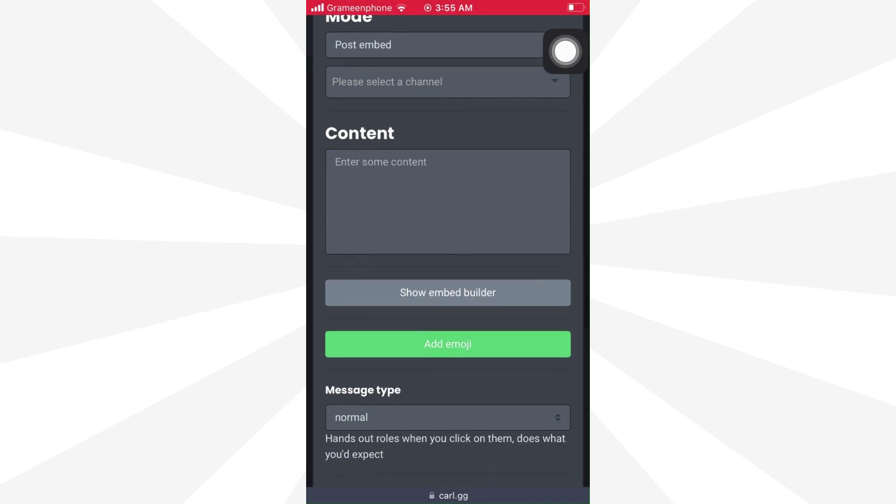
pyautogui.click(439, 82)
pyautogui.click(373, 144)
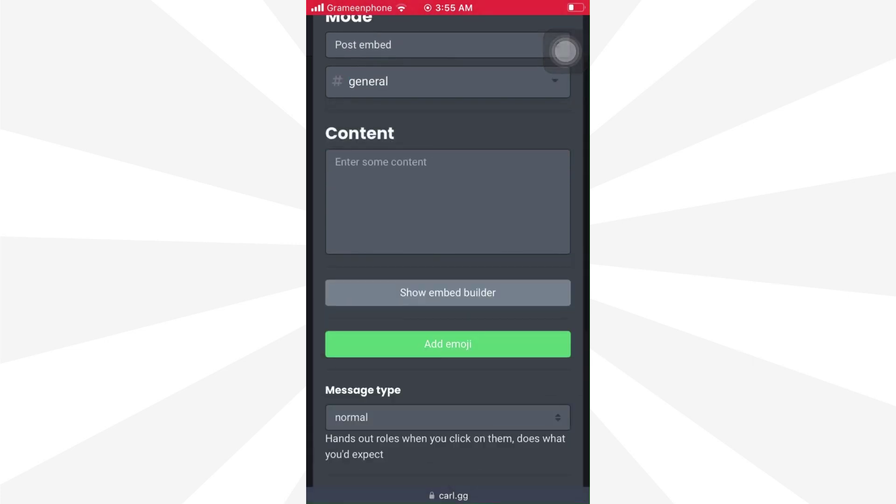
pyautogui.scroll(2, 449, 252)
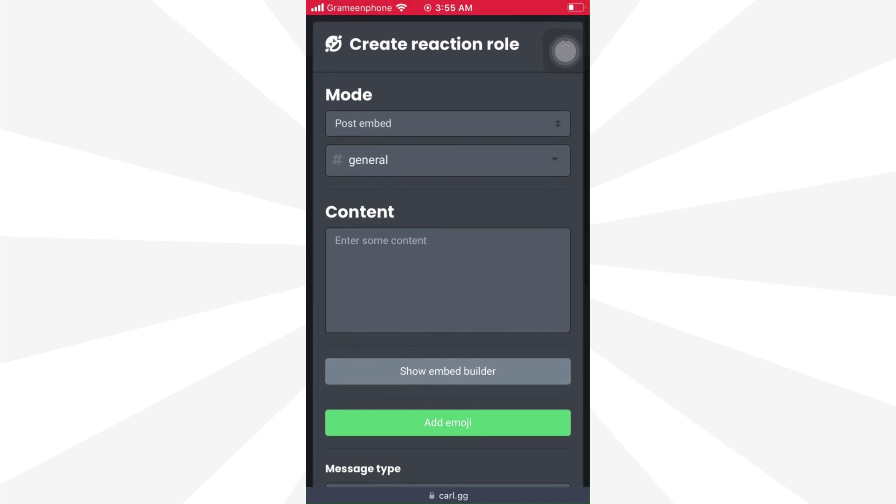
pyautogui.moveTo(449, 502); pyautogui.dragTo(448, 355)
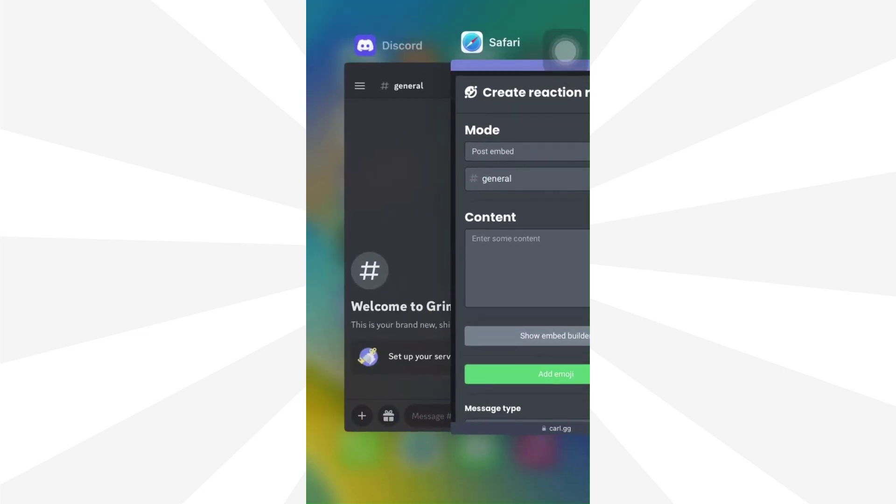
# In Discord, open Grim Server's Settings > Roles and begin a new role.
pyautogui.click(373, 234)
pyautogui.click(328, 32)
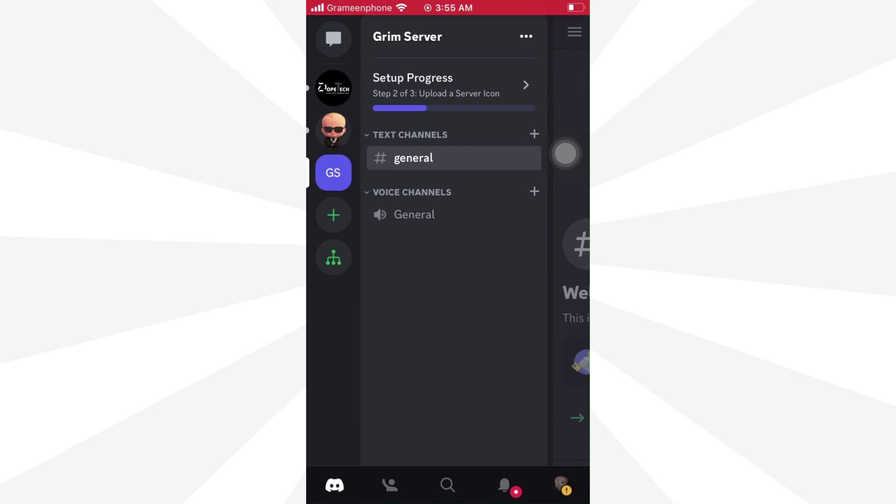
pyautogui.click(526, 36)
pyautogui.moveTo(448, 304); pyautogui.dragTo(448, 94)
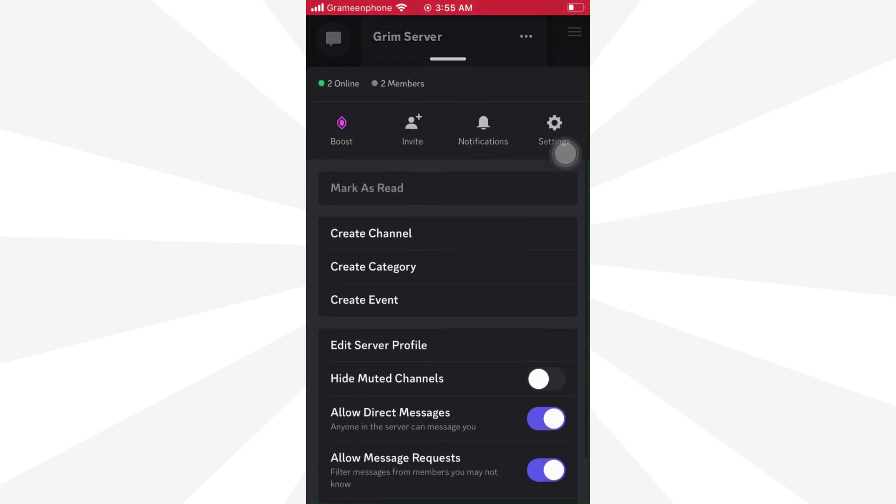
pyautogui.click(565, 153)
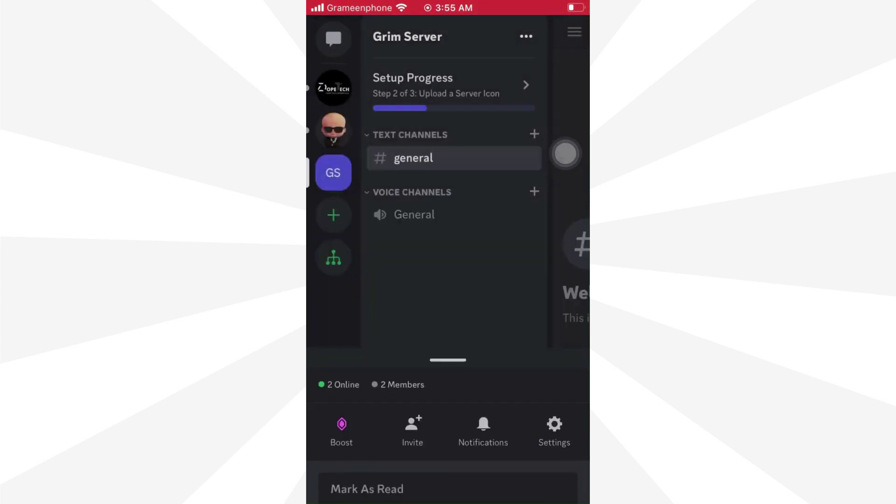
pyautogui.scroll(-6, 566, 153)
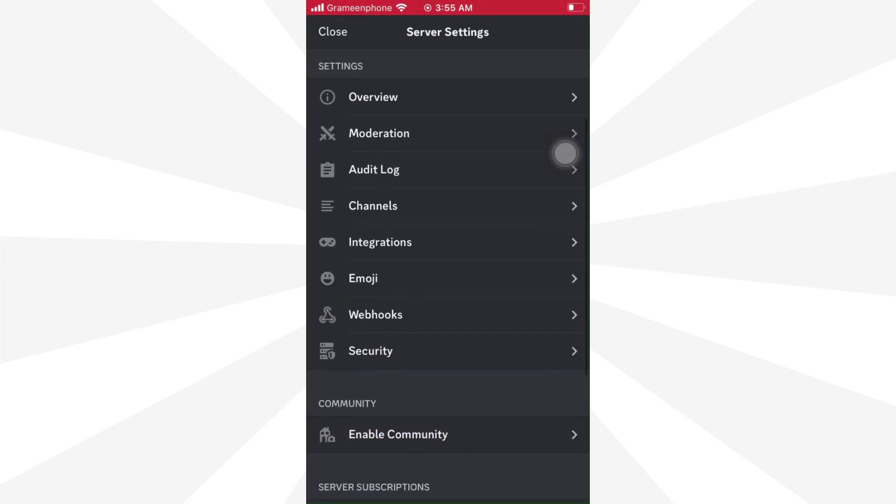
pyautogui.scroll(-2, 447, 276)
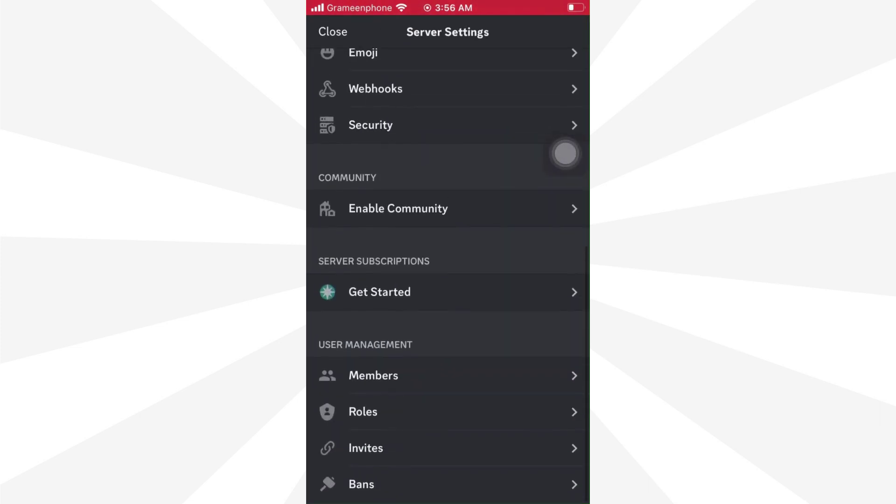
pyautogui.click(364, 413)
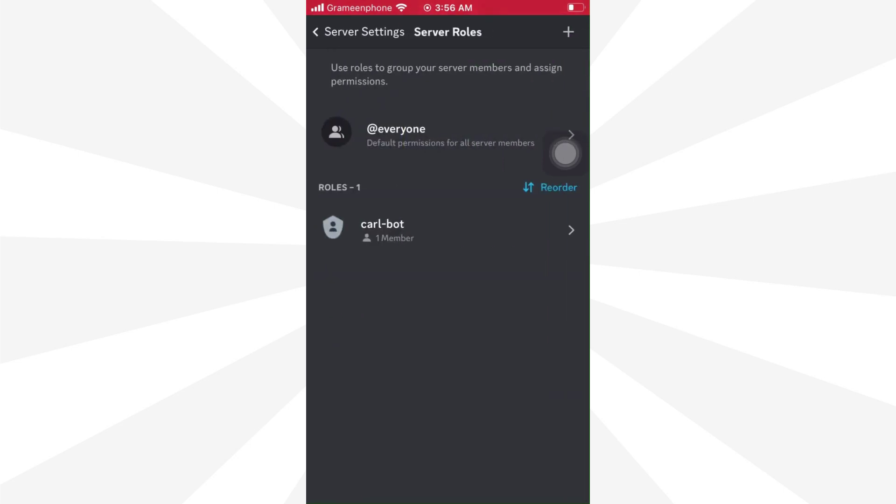
pyautogui.moveTo(565, 153); pyautogui.dragTo(556, 315)
# Create a yellow-coloured role named Yellow and set its permission level to Member.
pyautogui.click(569, 32)
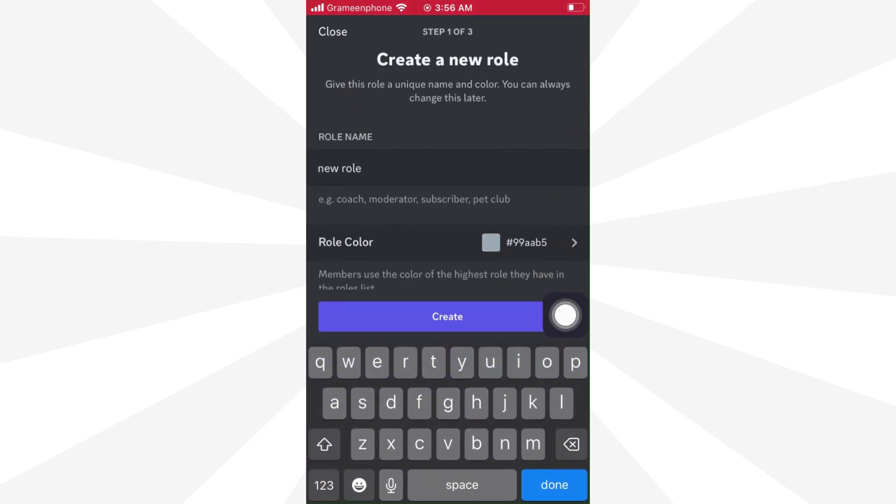
pyautogui.press('BackSpace')
pyautogui.press('BackSpace')
pyautogui.press('BackSpace')
pyautogui.press('BackSpace')
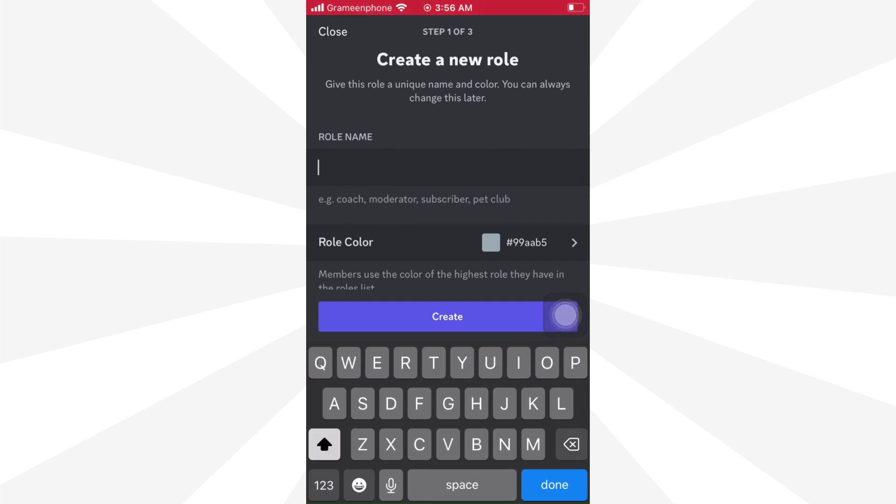
pyautogui.write('T')
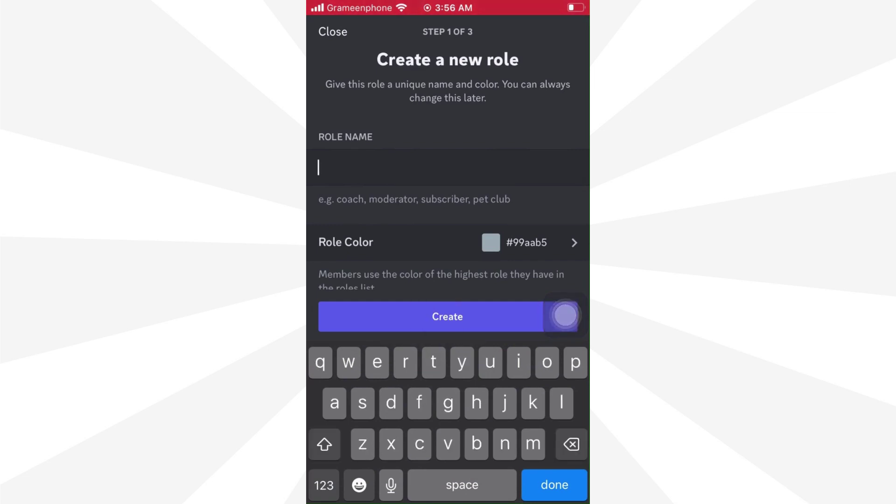
pyautogui.write('Yellow')
pyautogui.click(449, 242)
pyautogui.click(346, 395)
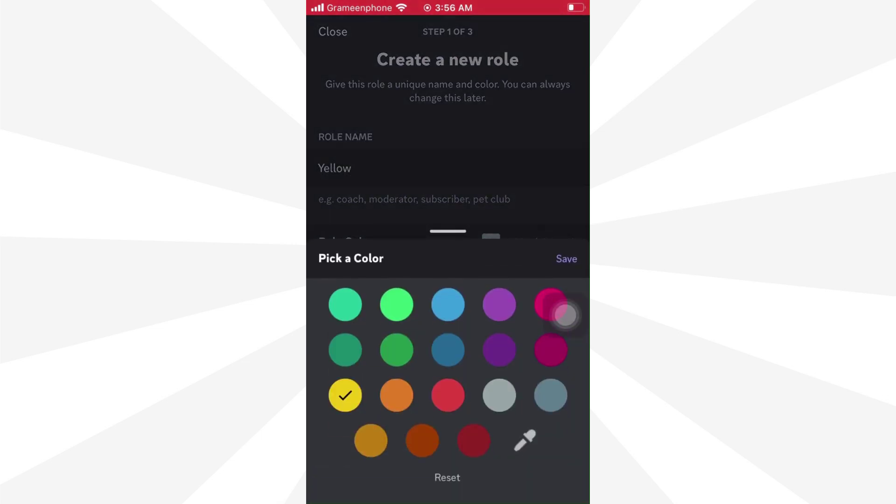
pyautogui.click(448, 468)
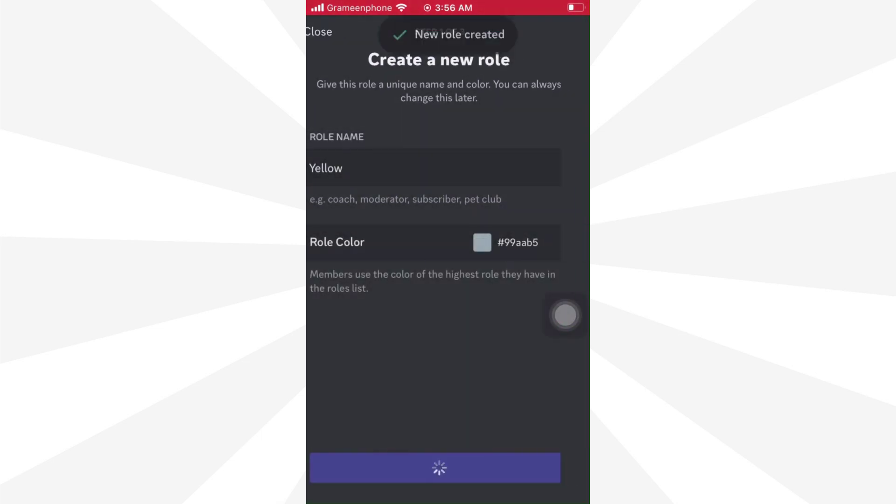
pyautogui.moveTo(358, 131); pyautogui.dragTo(417, 131)
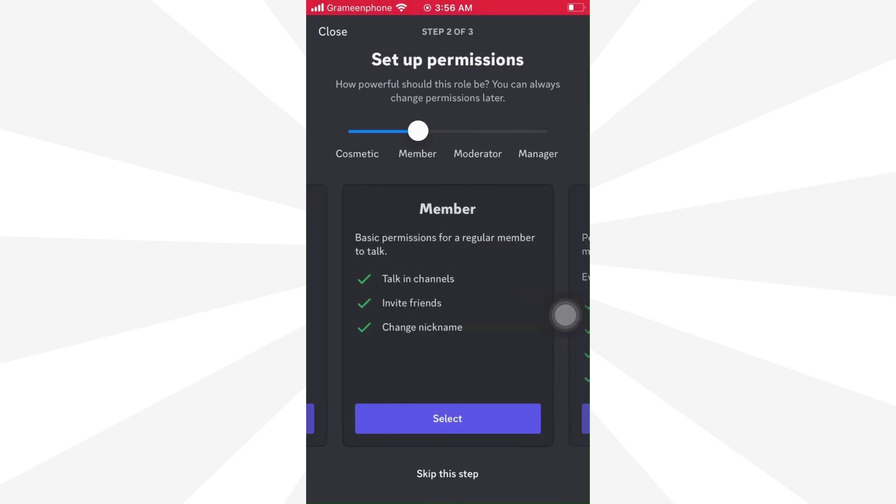
# Apply the Member permission level to the Yellow role.
pyautogui.click(448, 418)
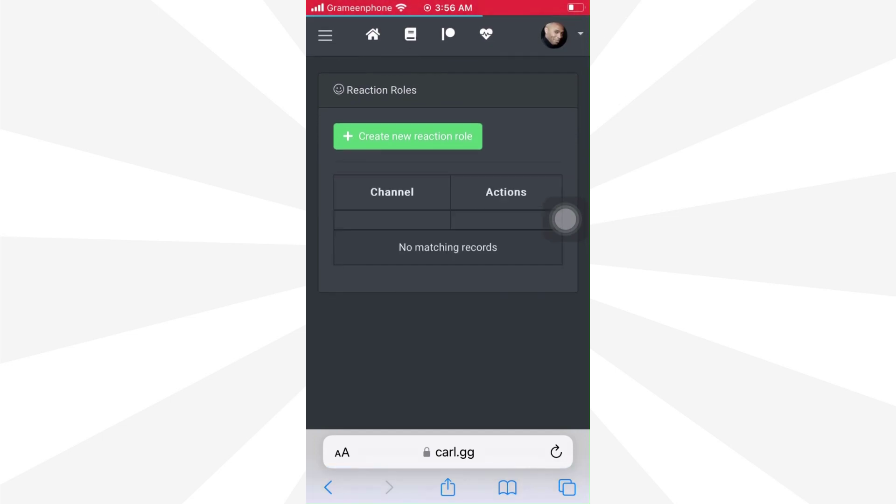
# Create a new reaction role and title its embed 'Select Reaction Role' in the embed builder.
pyautogui.click(408, 137)
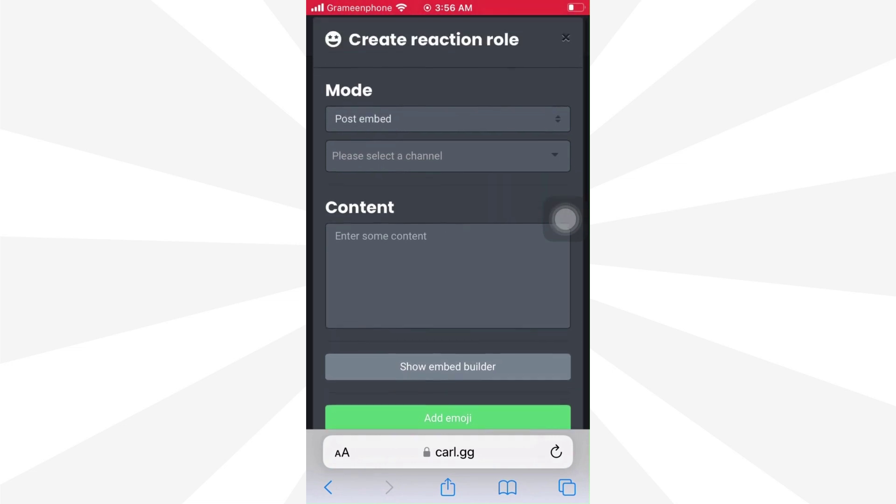
pyautogui.scroll(-2, 448, 280)
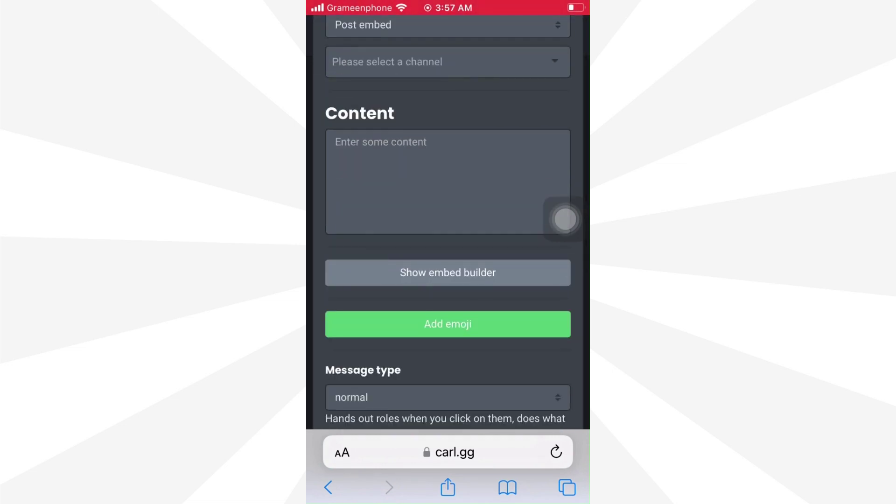
pyautogui.click(448, 273)
pyautogui.scroll(-4, 448, 234)
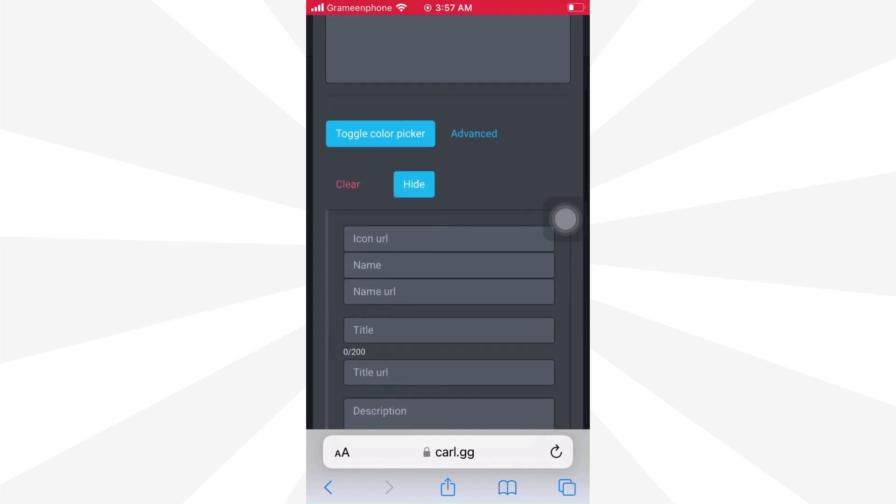
pyautogui.scroll(-1, 448, 234)
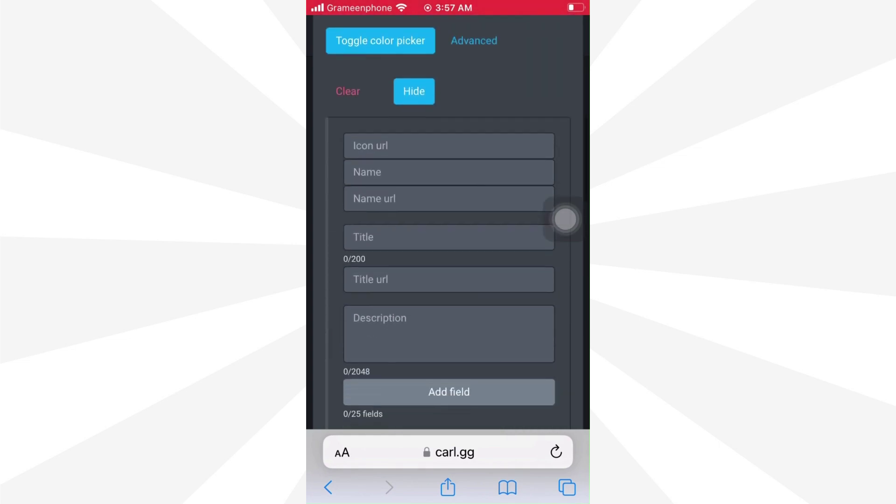
pyautogui.click(448, 238)
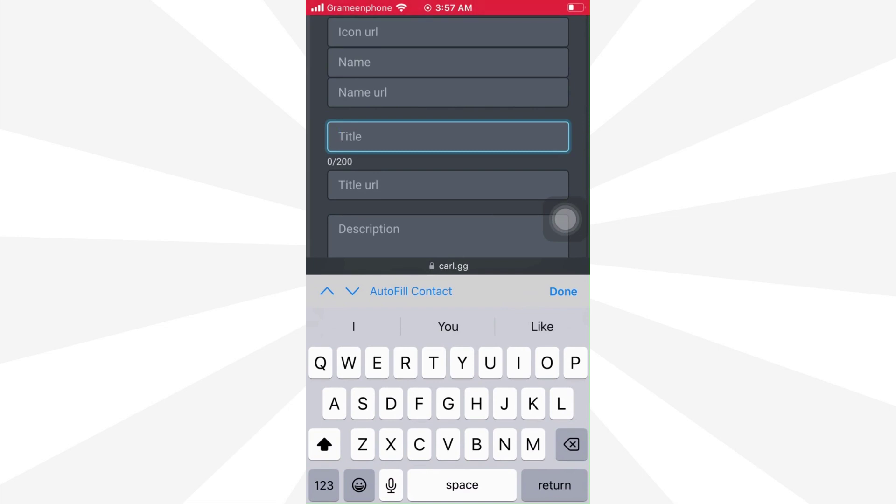
pyautogui.write('Select ')
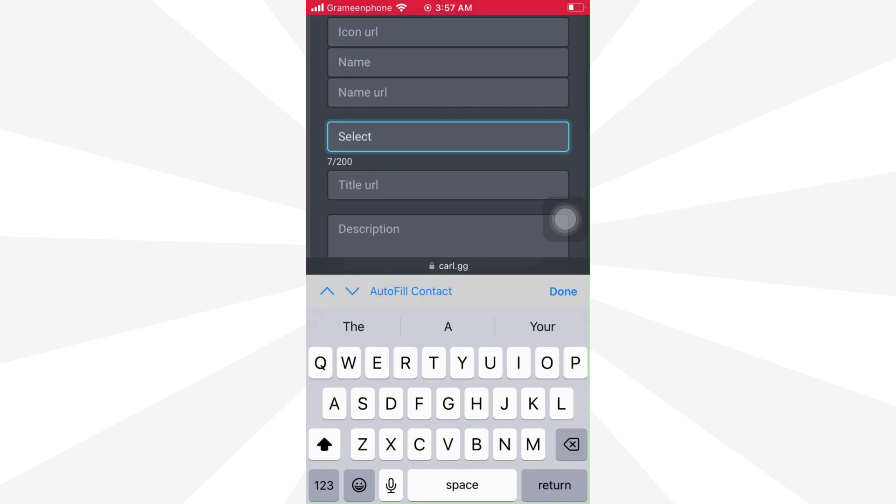
pyautogui.write('Reaction ')
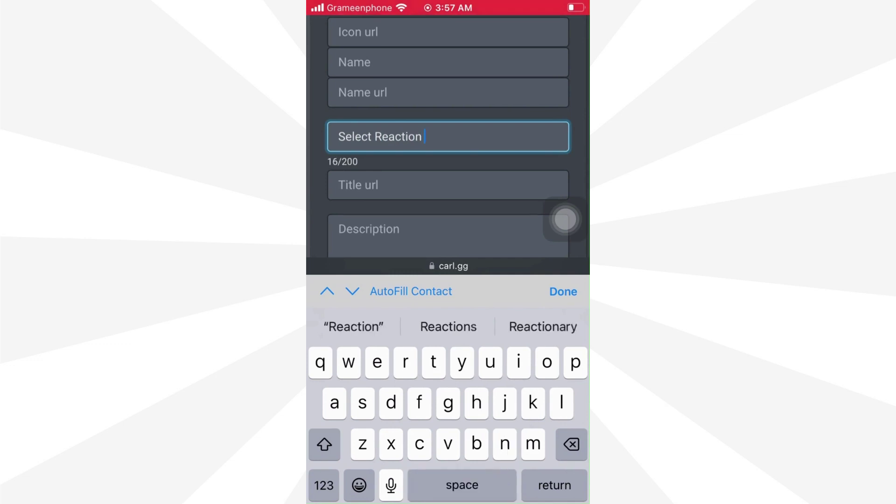
pyautogui.write('Role')
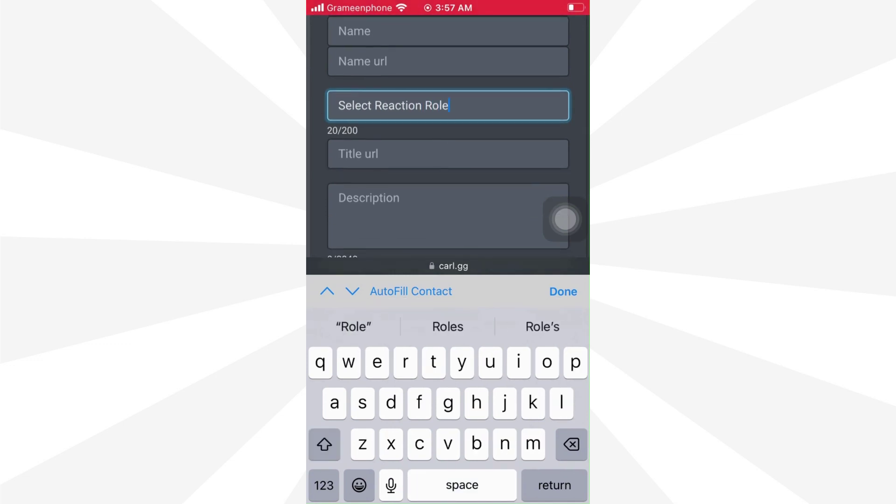
pyautogui.scroll(-2, 448, 140)
pyautogui.click(448, 135)
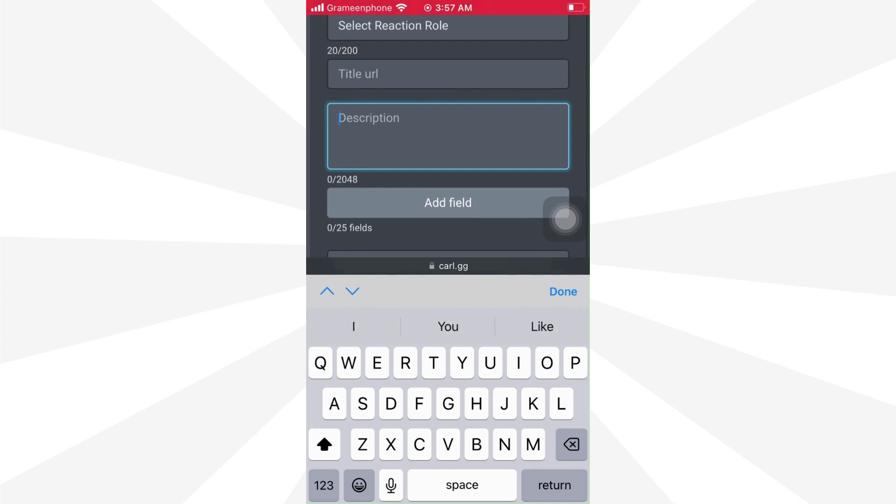
# Write 'Yellow -> 💛' as the first line of the embed description.
pyautogui.write('Yellow')
pyautogui.click(324, 485)
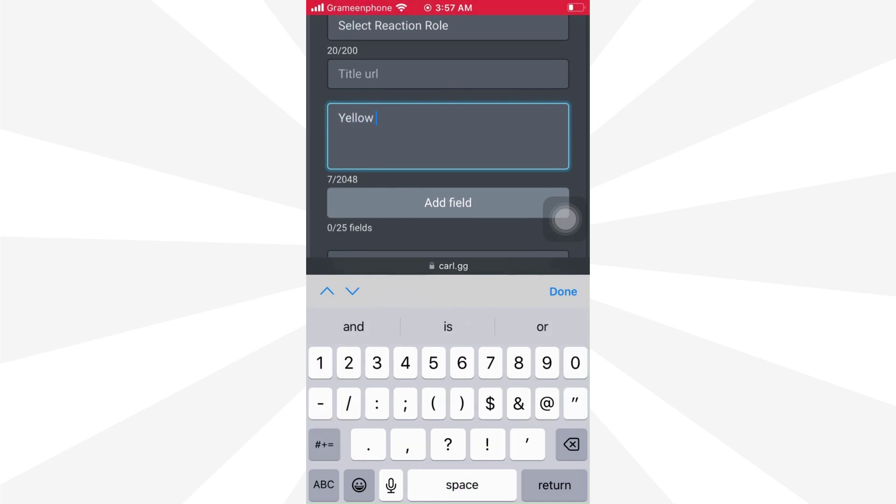
pyautogui.write('-')
pyautogui.click(325, 445)
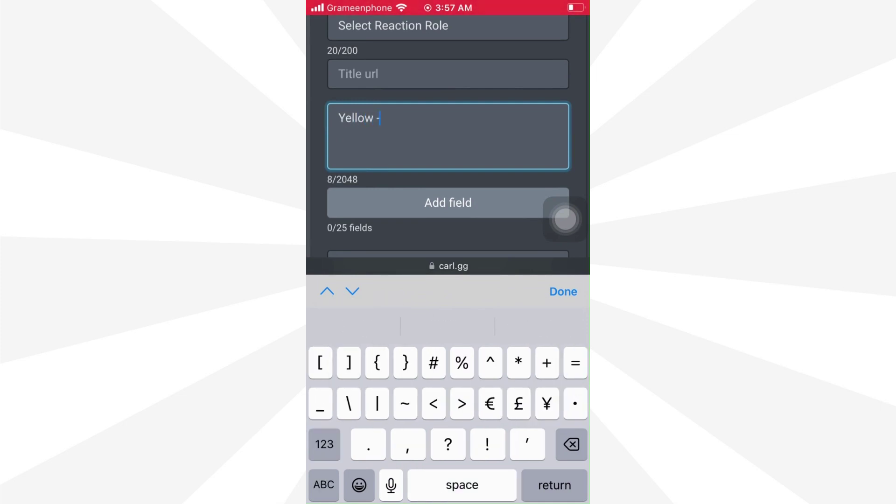
pyautogui.write('>')
pyautogui.click(359, 485)
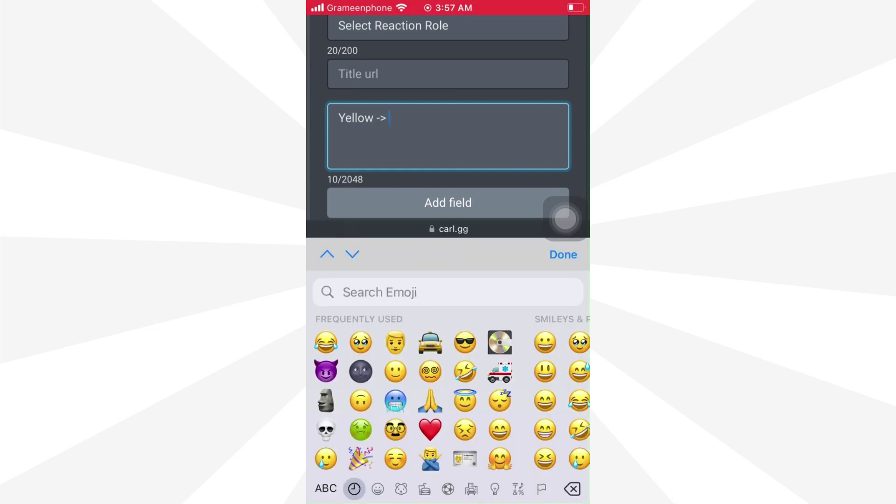
pyautogui.click(380, 292)
pyautogui.write('yello')
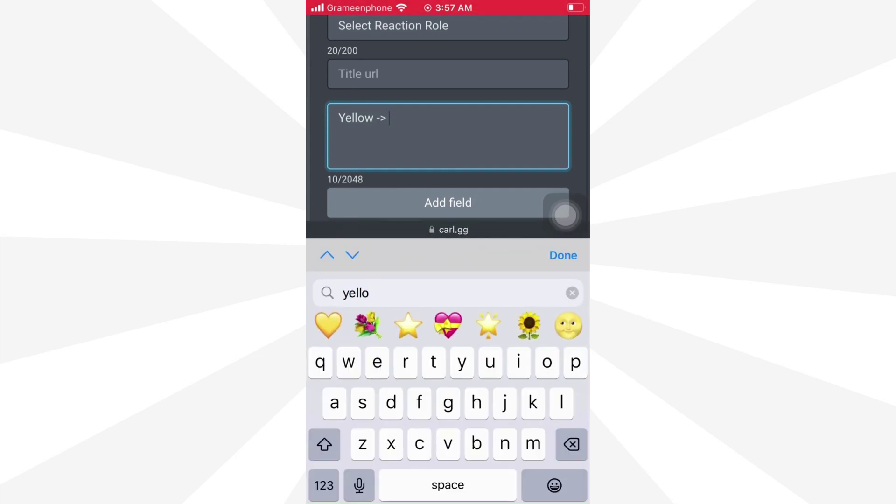
pyautogui.click(324, 485)
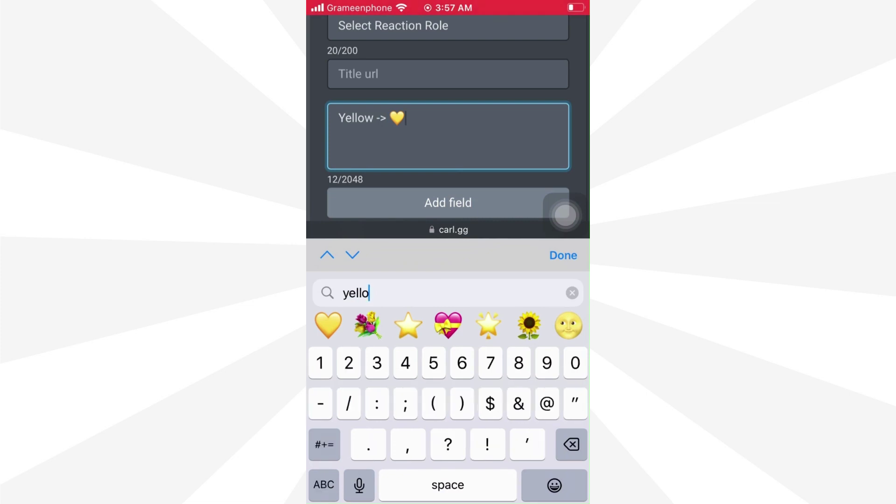
pyautogui.click(554, 485)
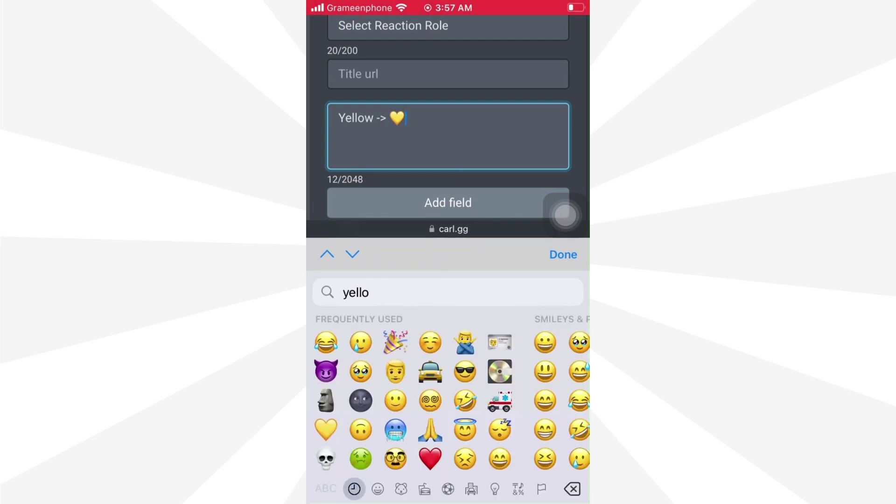
pyautogui.click(325, 488)
# Add a second description line reading 'Purple -> 💜'.
pyautogui.press('Return')
pyautogui.write('Purple ->')
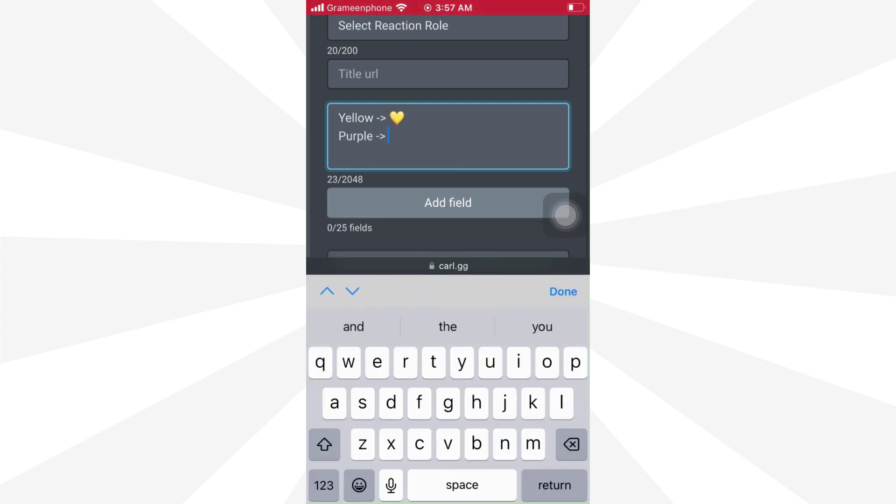
pyautogui.click(359, 486)
pyautogui.write('pur')
pyautogui.click(408, 322)
pyautogui.press('BackSpace')
pyautogui.press('BackSpace')
pyautogui.press('BackSpace')
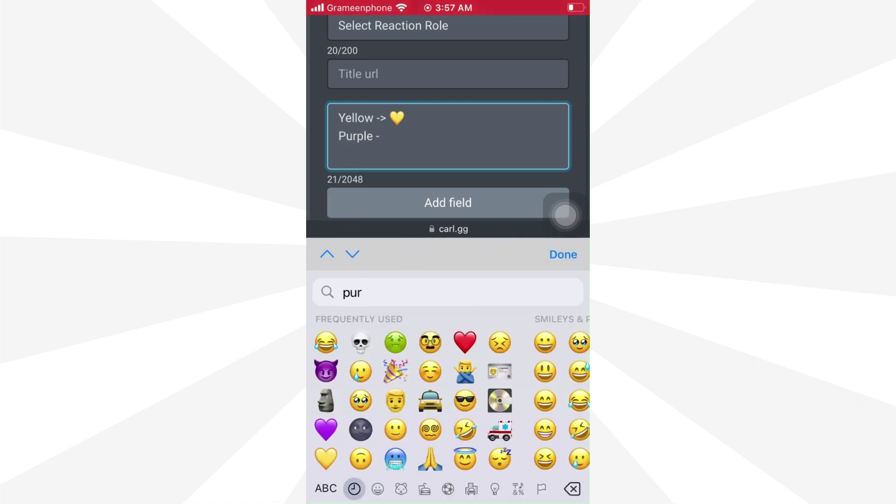
pyautogui.click(326, 489)
pyautogui.write('> 💜')
pyautogui.click(564, 255)
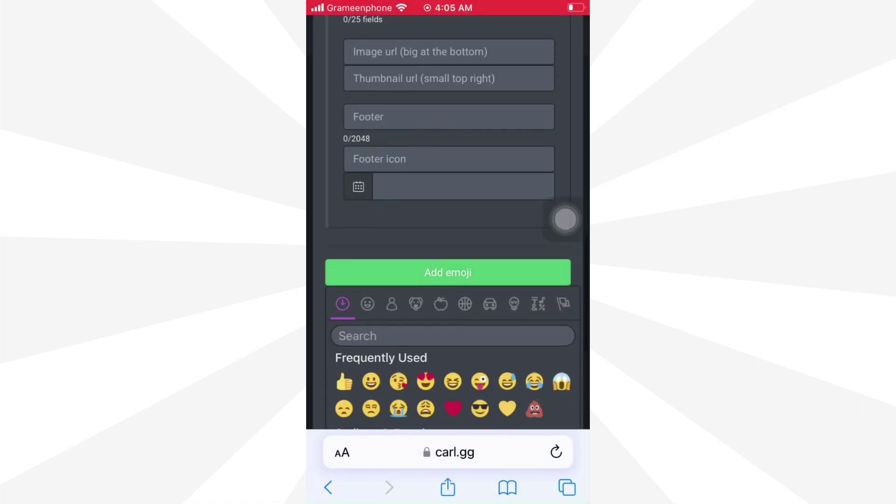
# Add the 💛 yellow heart reaction and assign it the Yellow role.
pyautogui.click(453, 282)
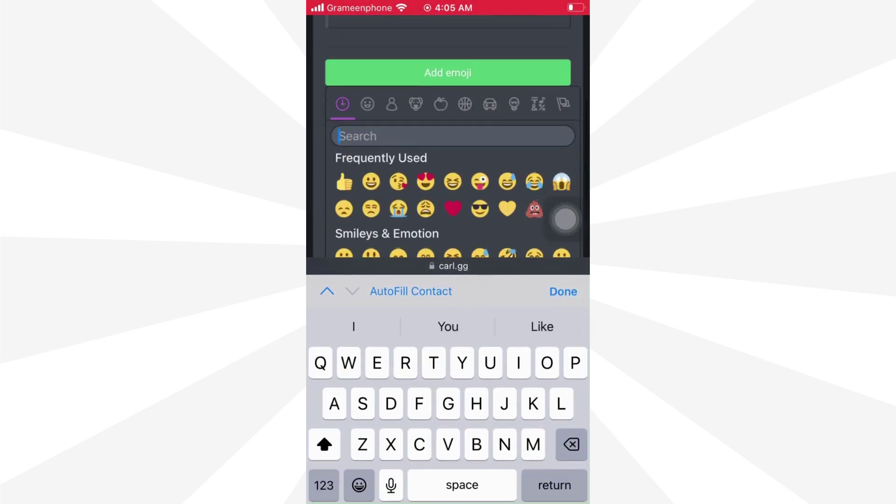
pyautogui.write('Yell')
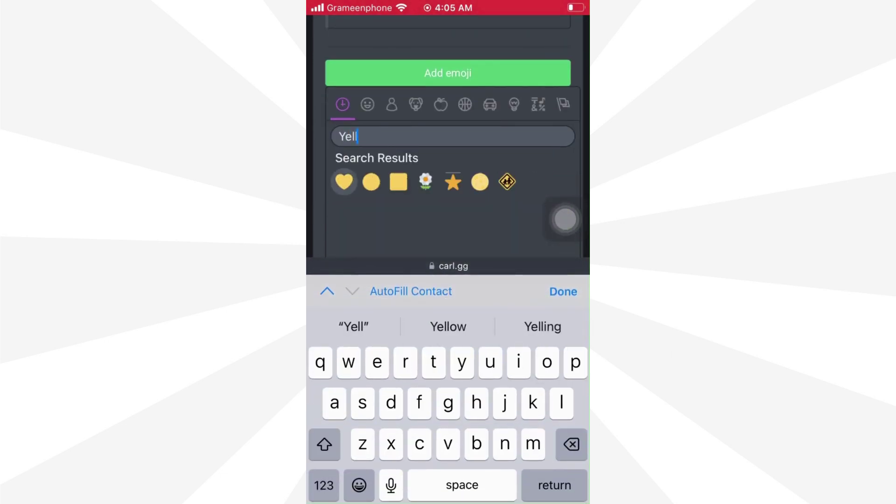
pyautogui.click(344, 182)
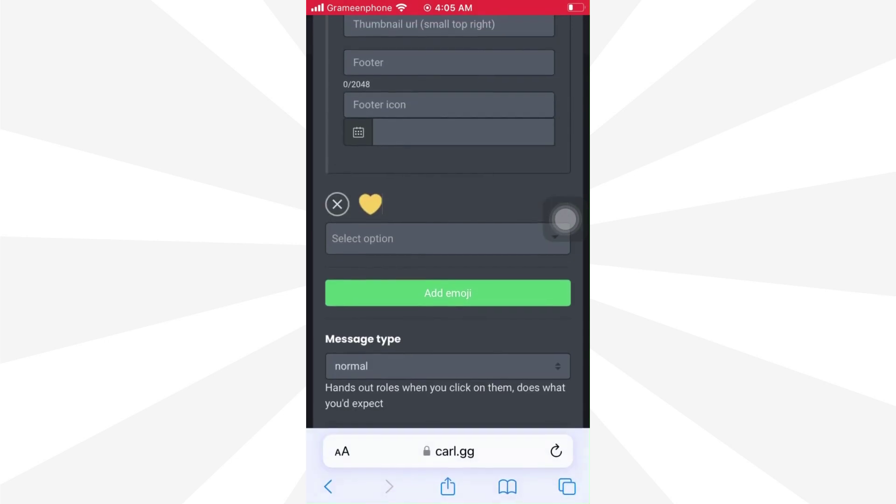
pyautogui.click(449, 238)
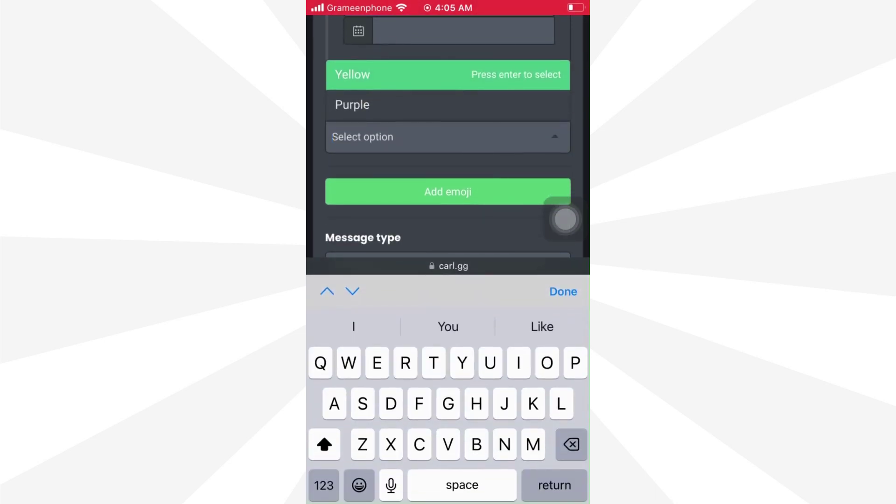
pyautogui.click(353, 75)
pyautogui.scroll(3, 449, 140)
pyautogui.scroll(-3, 449, 140)
# Add the 💜 purple heart reaction and assign it the Purple role.
pyautogui.click(448, 275)
pyautogui.click(453, 336)
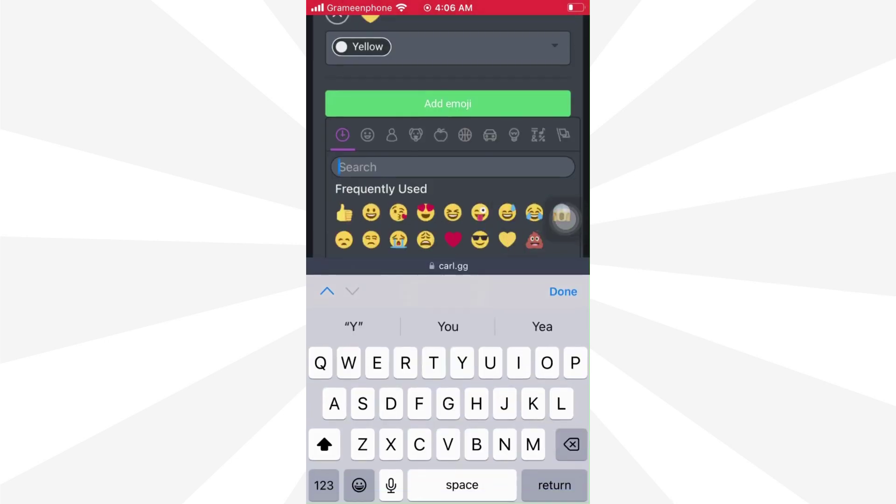
pyautogui.write('Pure')
pyautogui.click(343, 210)
pyautogui.click(448, 150)
pyautogui.click(354, 104)
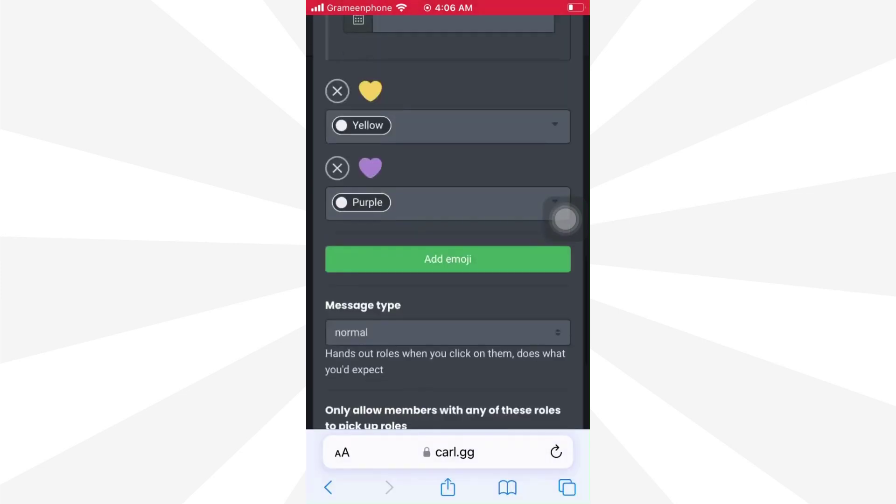
pyautogui.scroll(15, 448, 233)
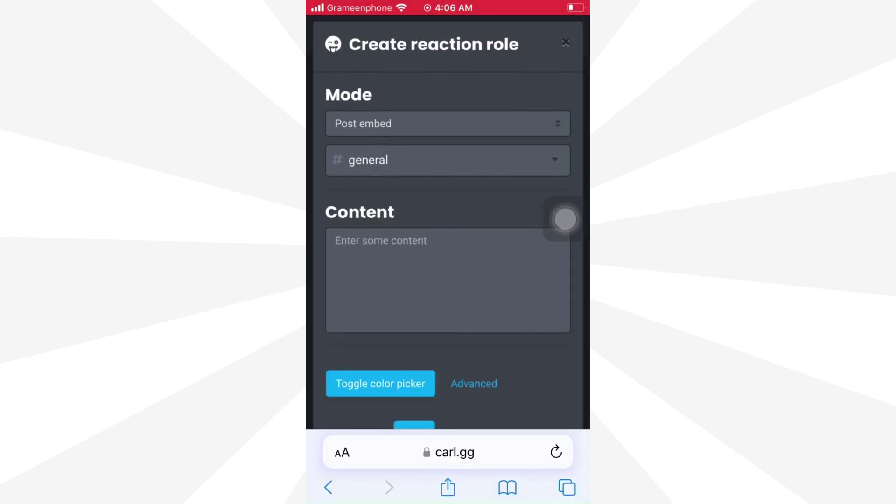
# Give the reaction role embed a magenta accent colour.
pyautogui.scroll(-5, 448, 280)
pyautogui.click(380, 222)
pyautogui.click(444, 346)
pyautogui.click(380, 143)
# Return to Discord's #general channel, where the 'Select Reaction Role' embed now appears.
pyautogui.scroll(-3, 448, 281)
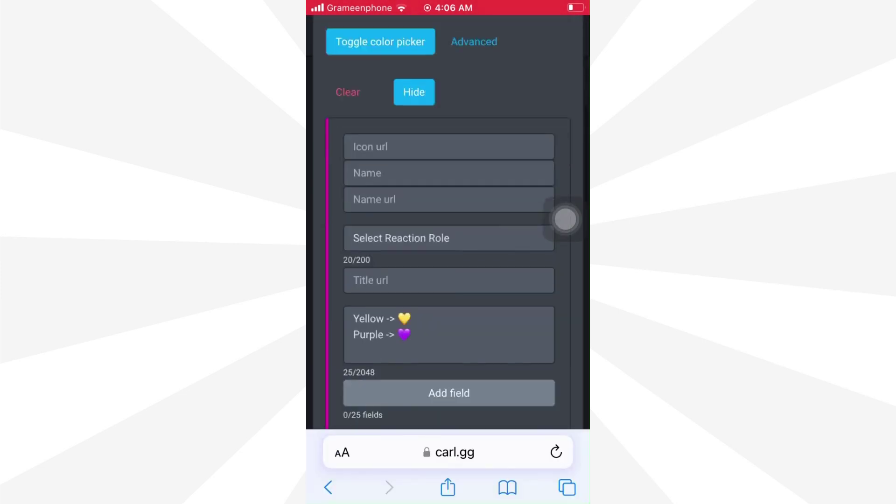
pyautogui.scroll(-15, 448, 234)
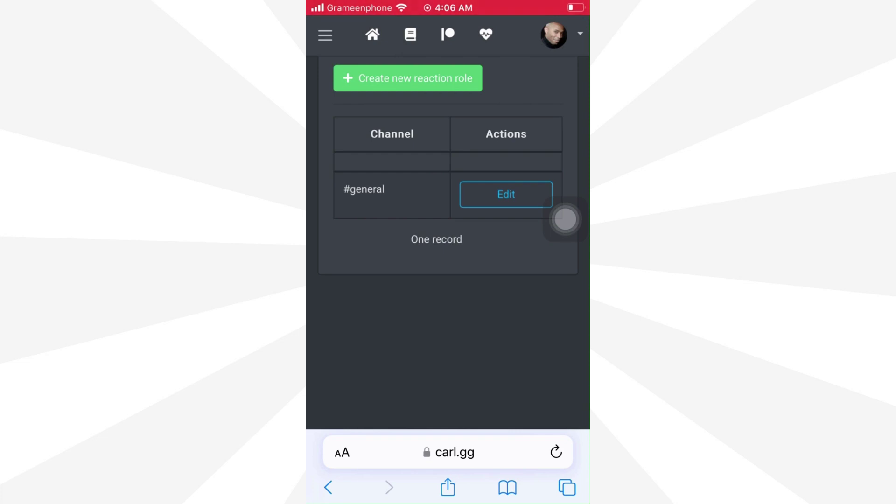
pyautogui.click(400, 271)
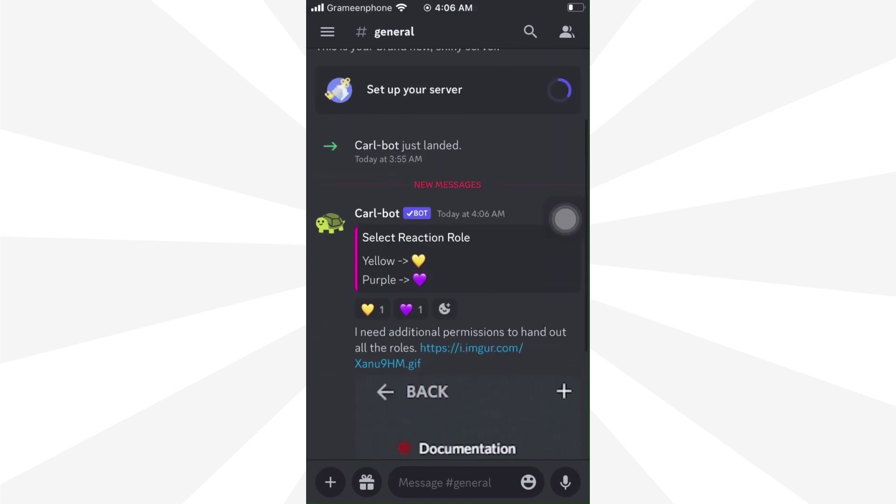
pyautogui.scroll(2, 448, 253)
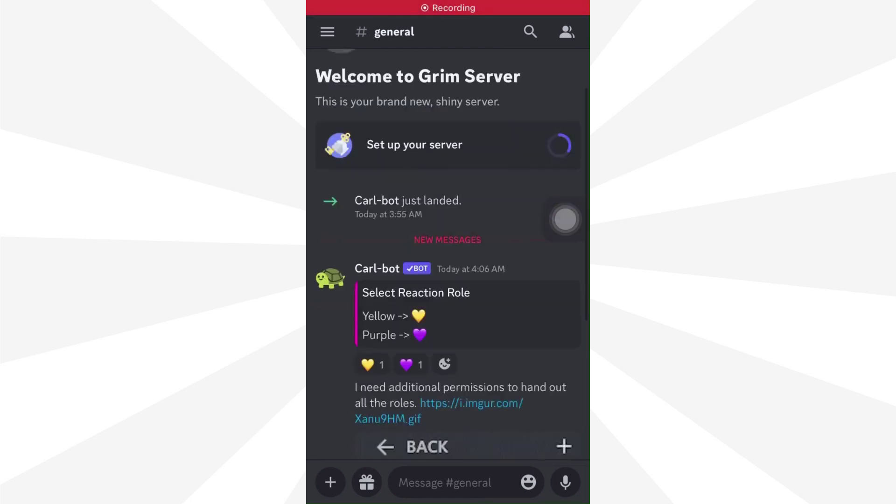
pyautogui.scroll(-1, 448, 252)
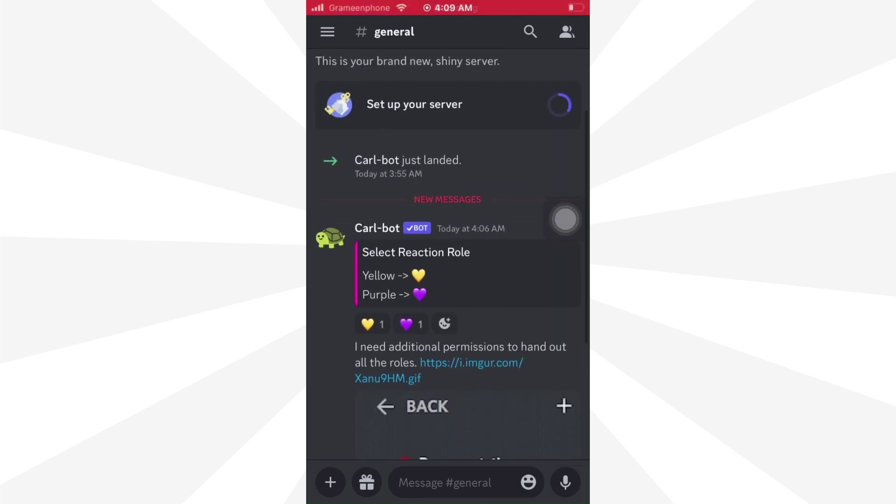
pyautogui.click(373, 324)
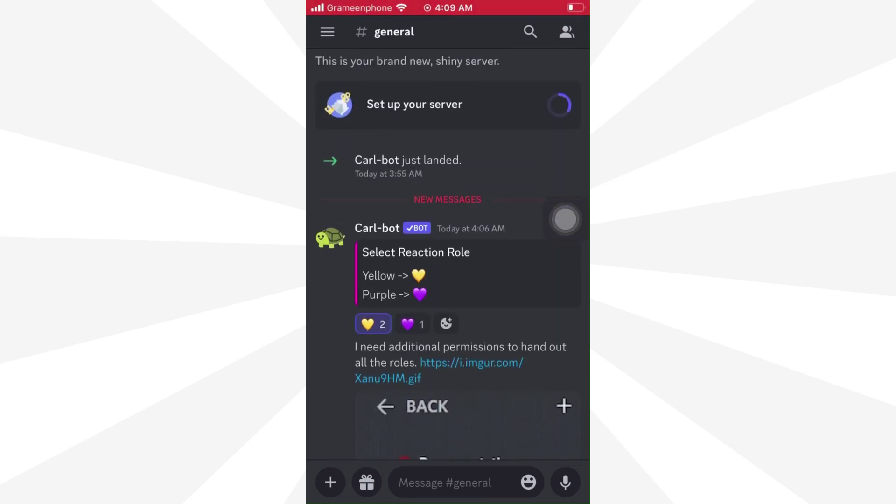
pyautogui.click(567, 31)
pyautogui.click(419, 242)
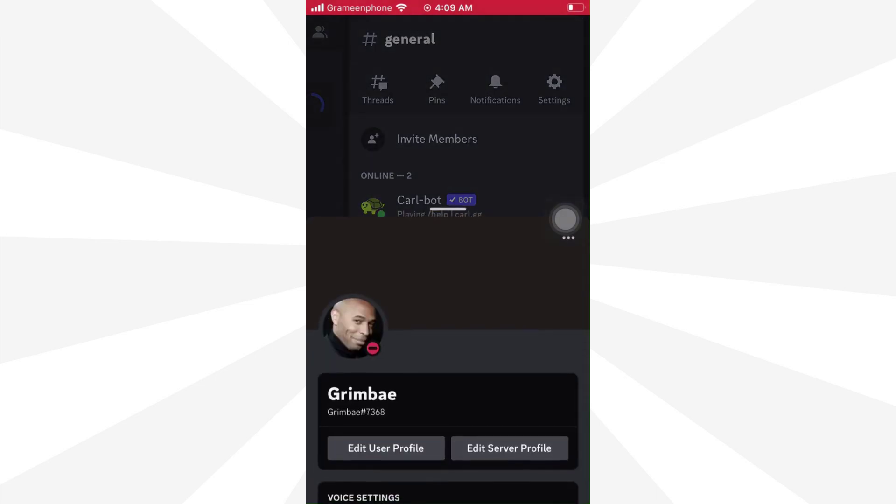
pyautogui.click(448, 140)
pyautogui.click(327, 252)
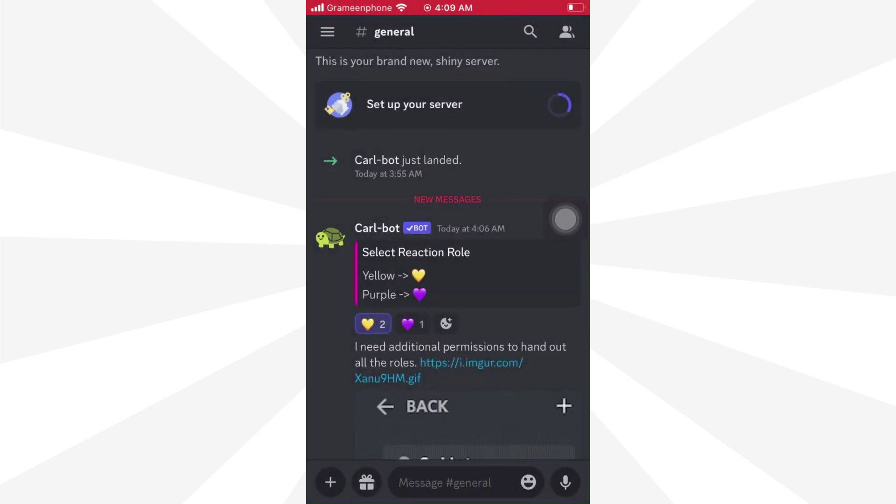
pyautogui.click(373, 324)
pyautogui.click(412, 324)
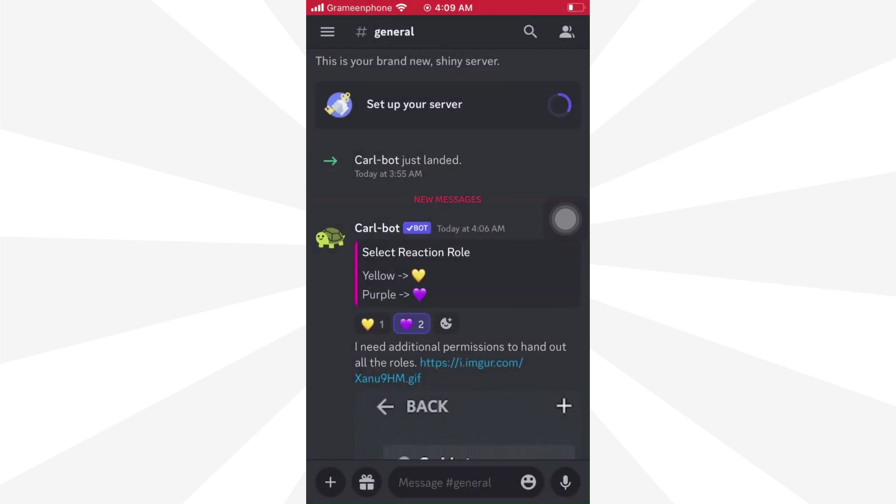
pyautogui.click(567, 31)
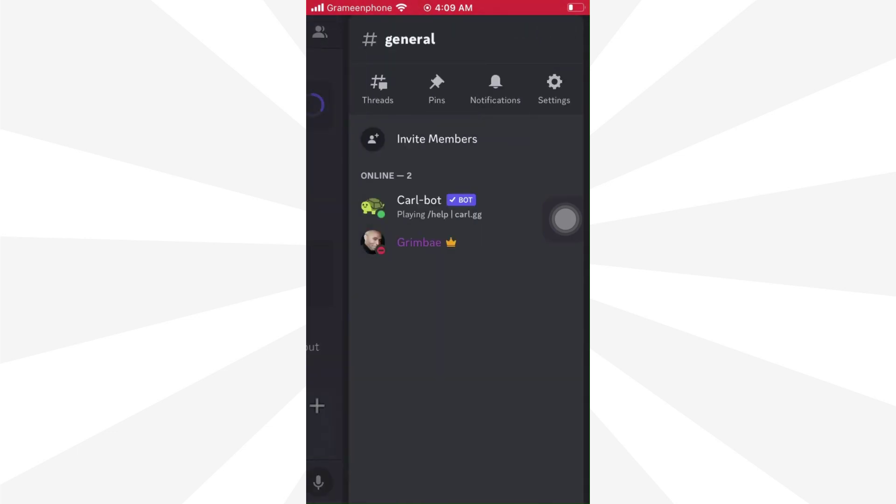
pyautogui.moveTo(397, 280); pyautogui.dragTo(537, 280)
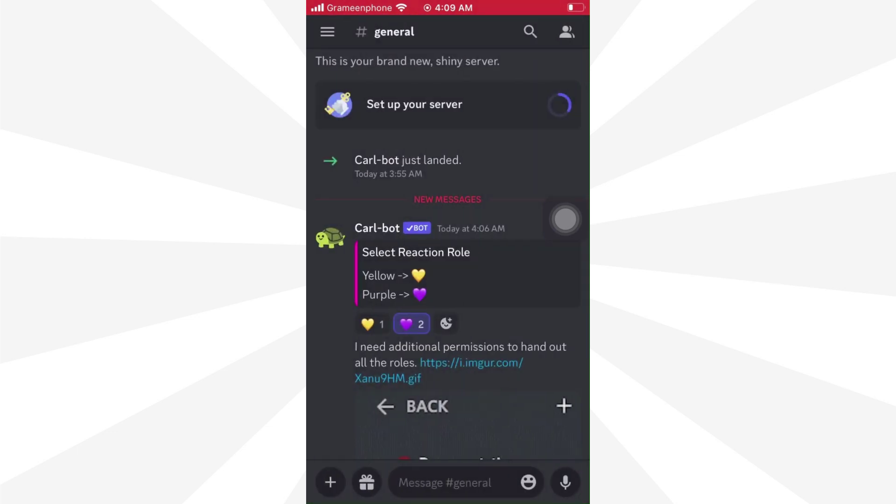
pyautogui.click(412, 324)
pyautogui.moveTo(467, 280); pyautogui.dragTo(327, 280)
pyautogui.moveTo(397, 280); pyautogui.dragTo(537, 280)
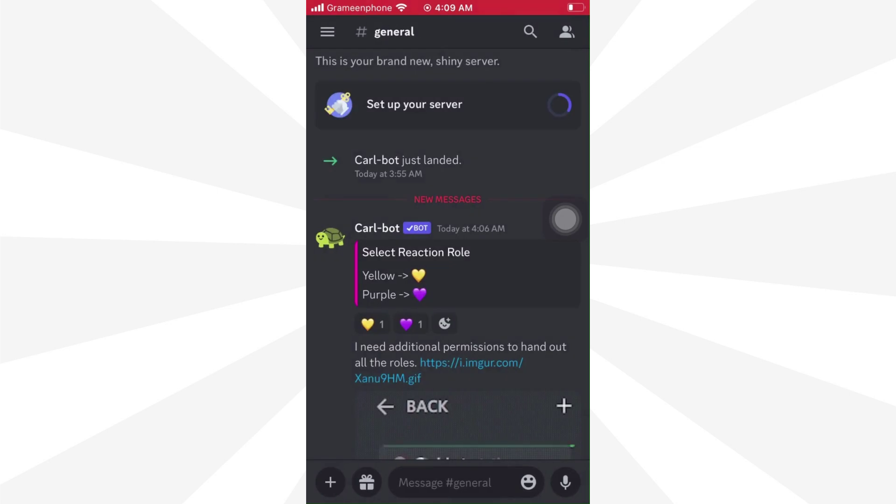